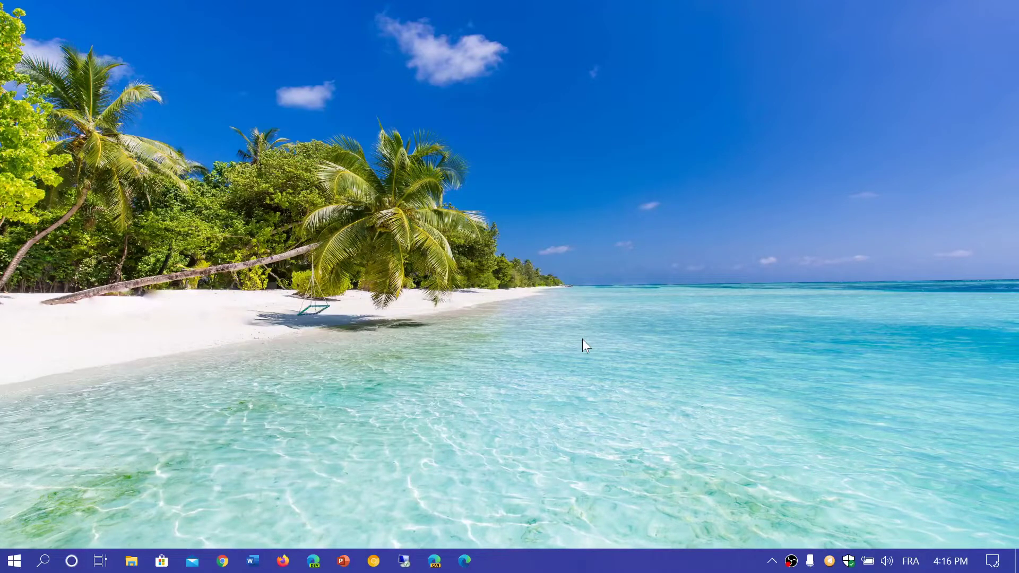
Open the Themes page of the Windows Personalization settings.
click(992, 563)
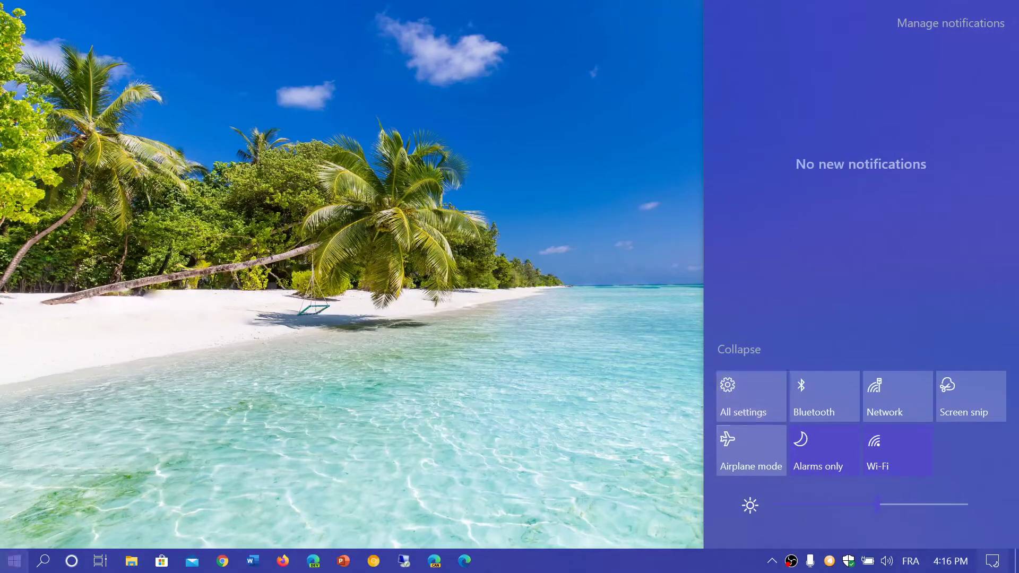
click(16, 561)
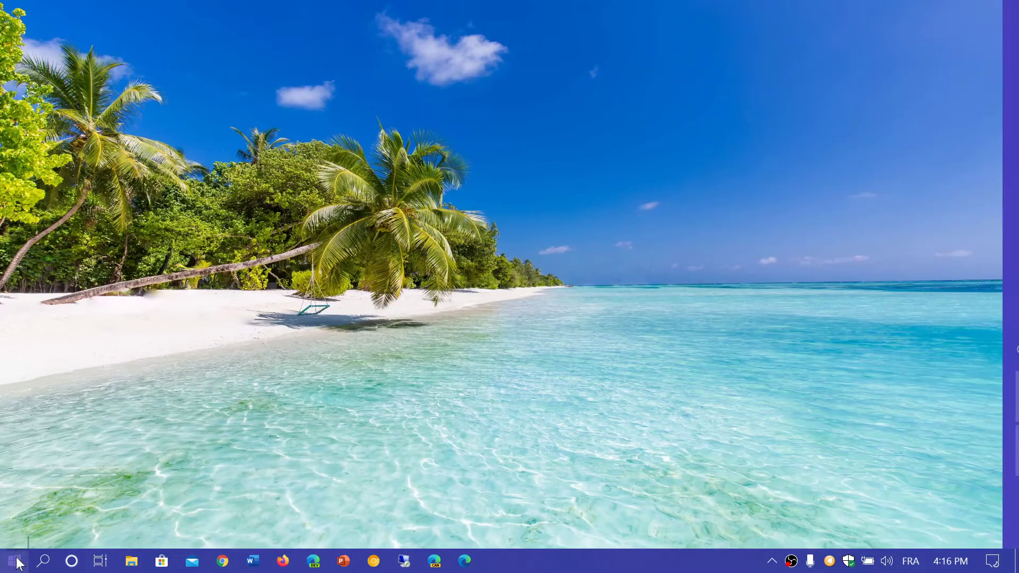
mouse_move(30, 487)
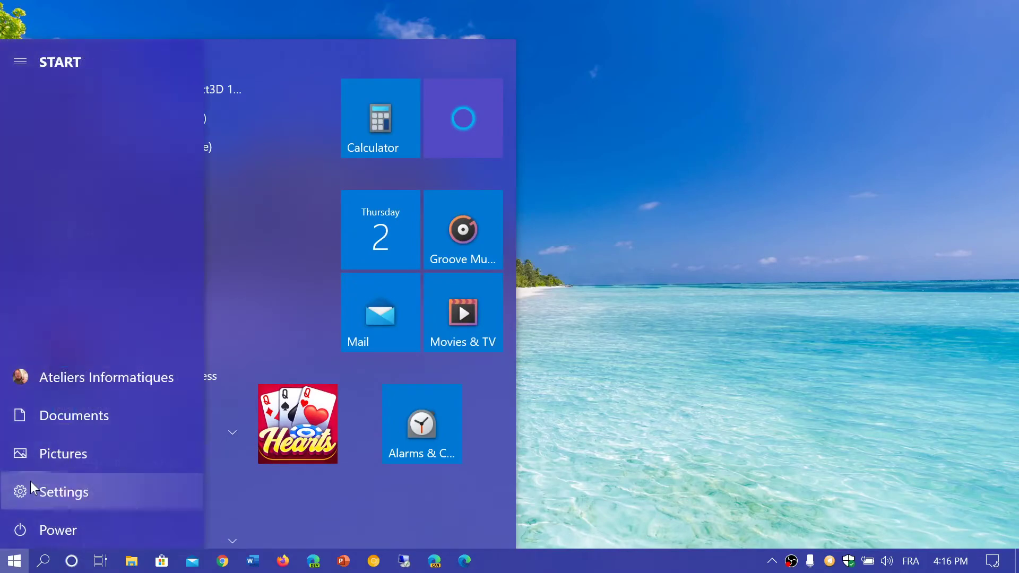
click(89, 491)
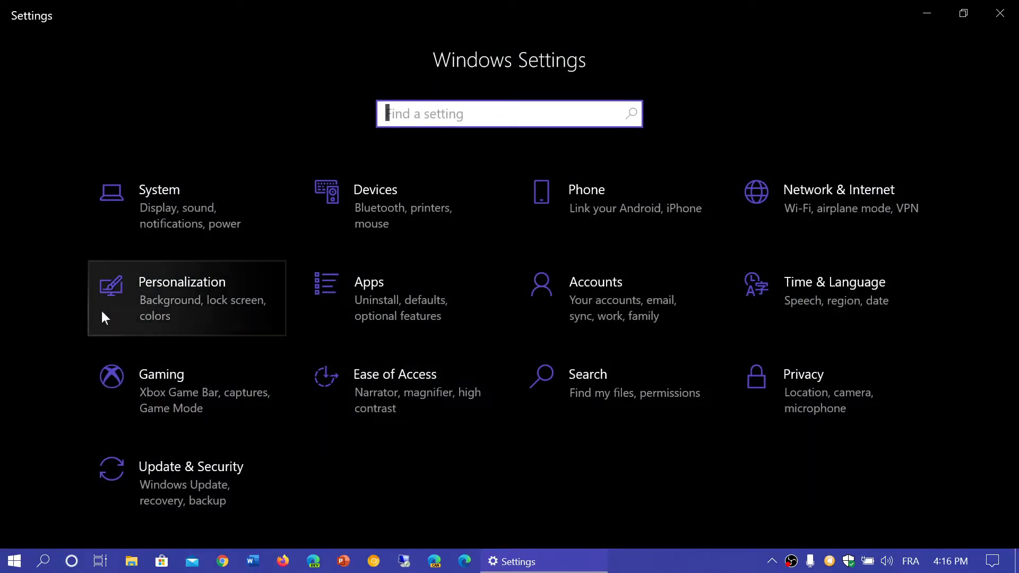
click(215, 297)
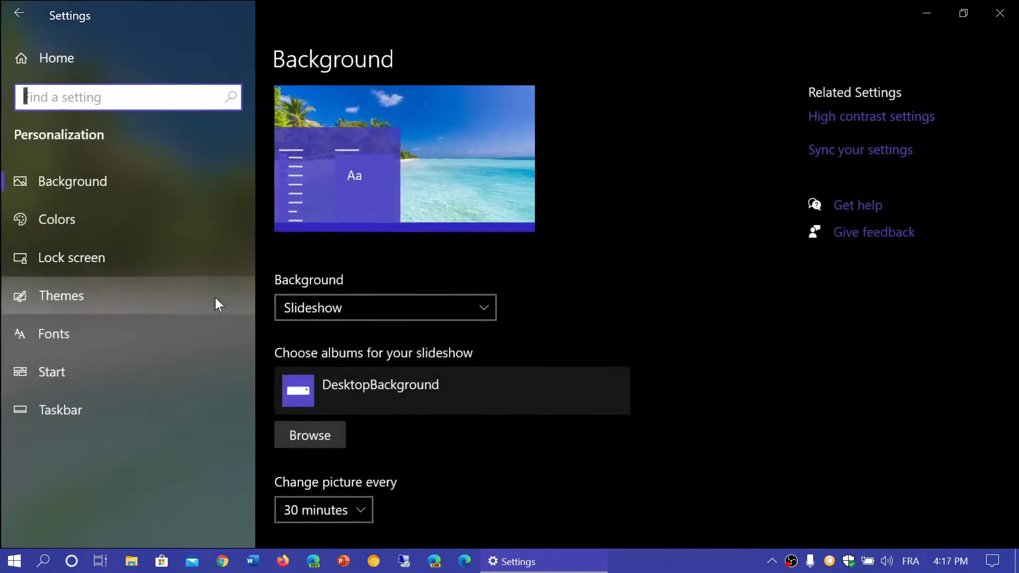
click(107, 298)
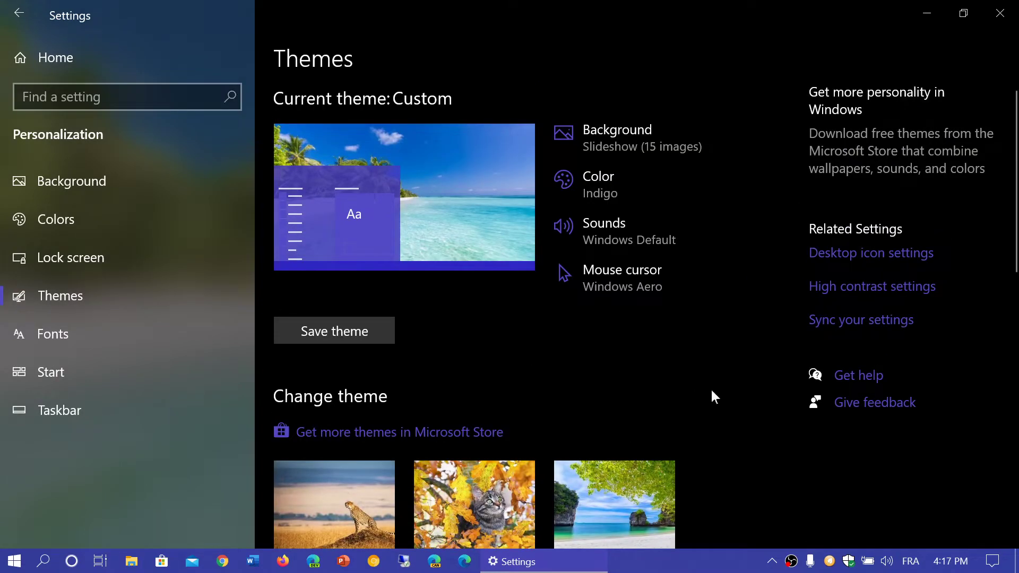
Browse the Windows Themes collection in the Microsoft Store and open the Stunning Waterfalls PREMIUM theme.
click(460, 440)
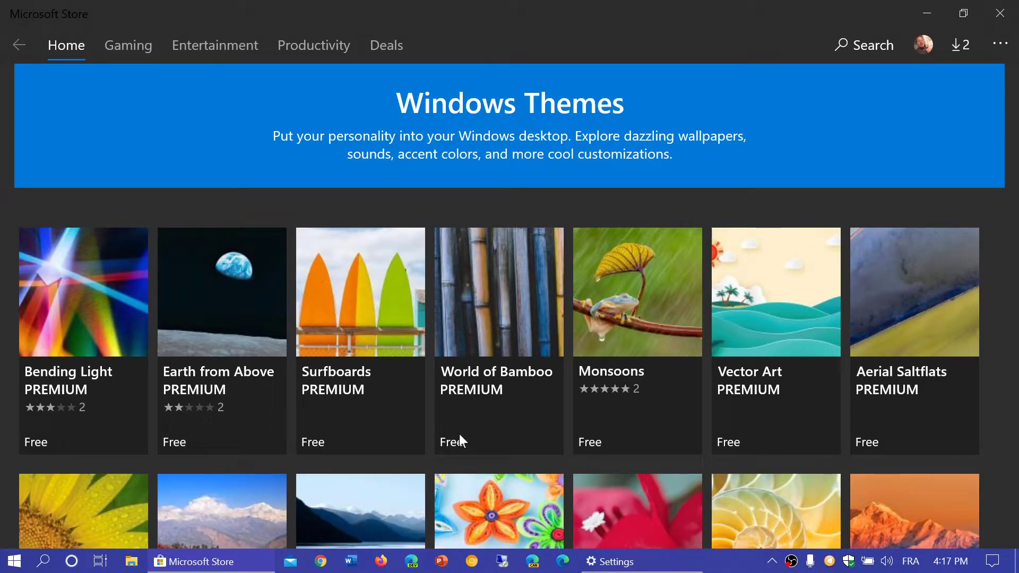
scroll(460, 434, down, 3)
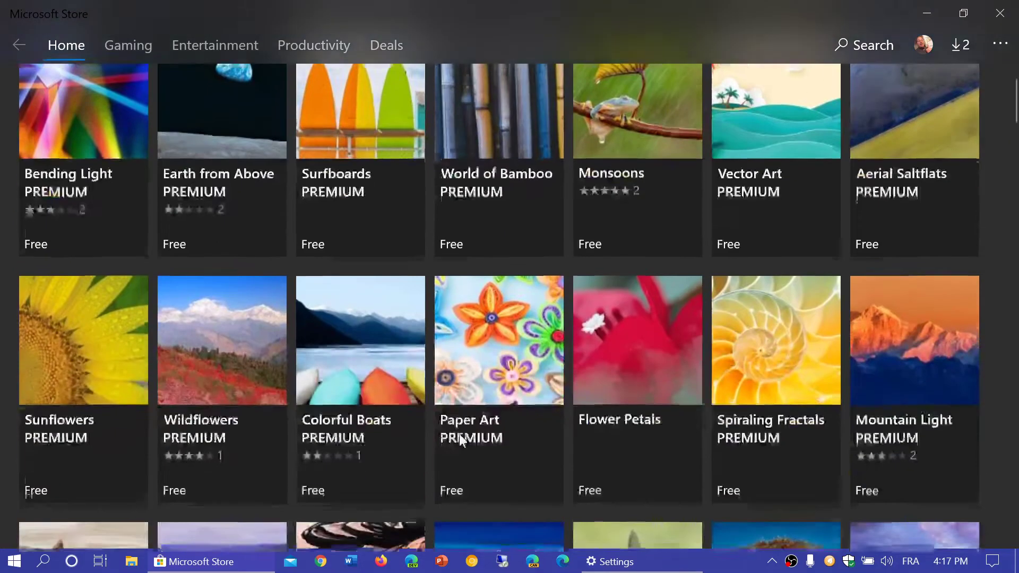
scroll(460, 434, down, 3)
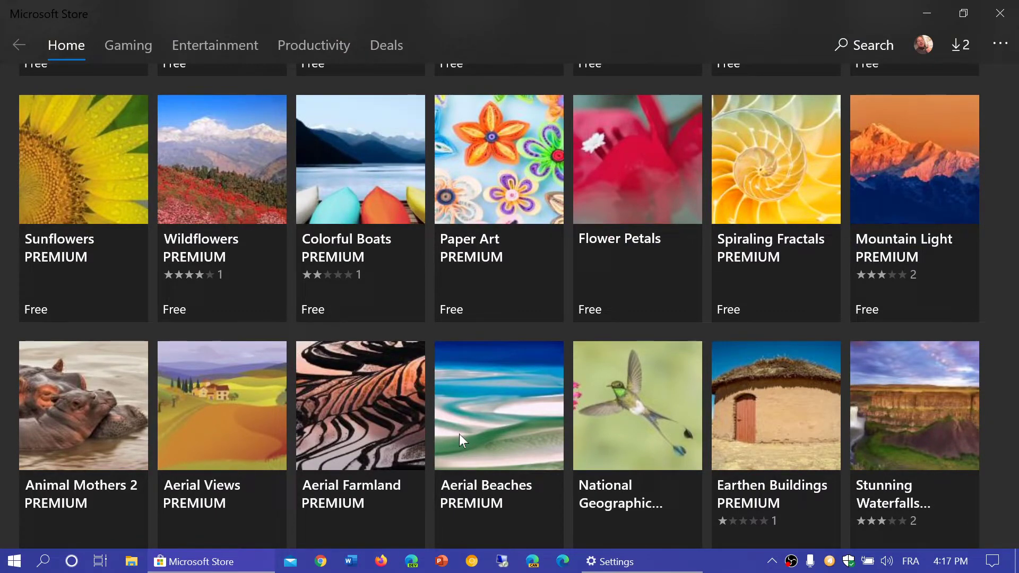
scroll(459, 434, down, 2)
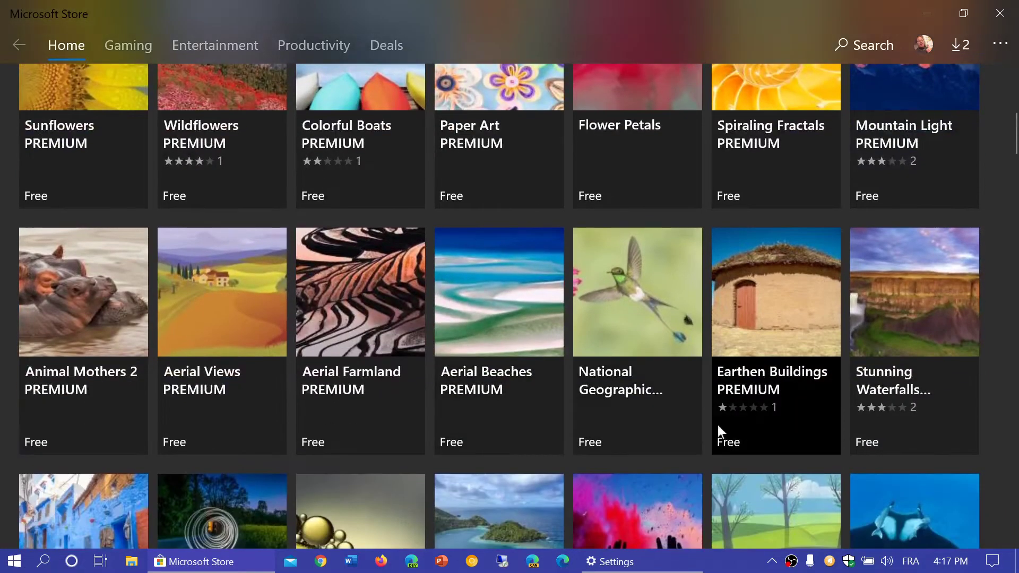
scroll(745, 429, down, 3)
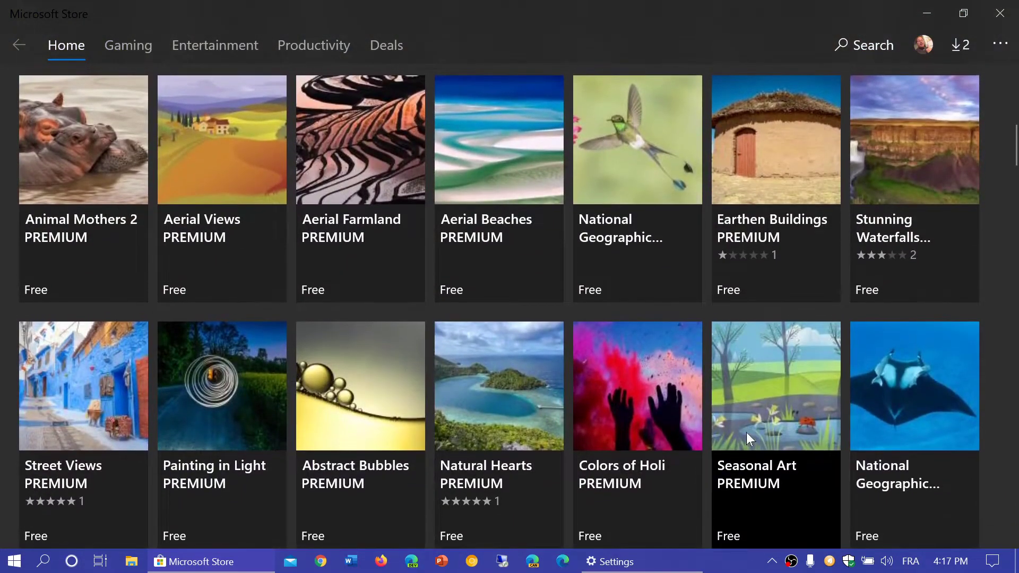
scroll(746, 432, up, 3)
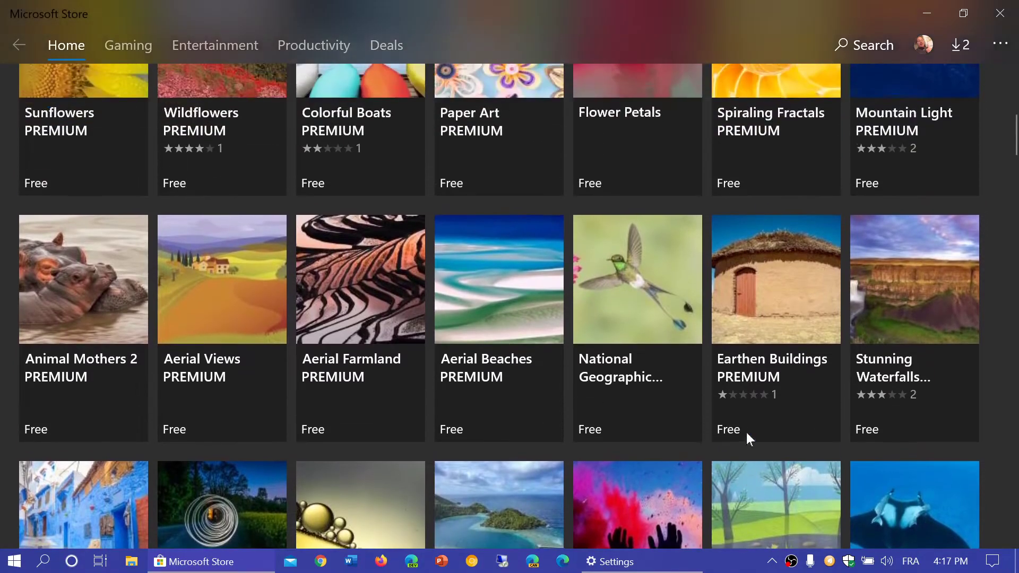
click(912, 281)
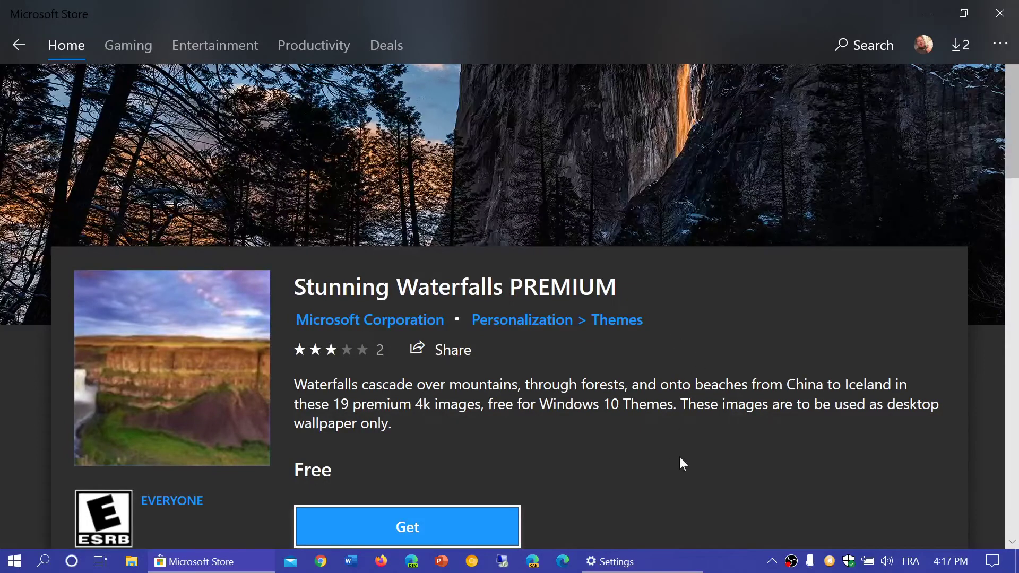
Get and install the free Stunning Waterfalls PREMIUM theme, and close the Store.
click(406, 528)
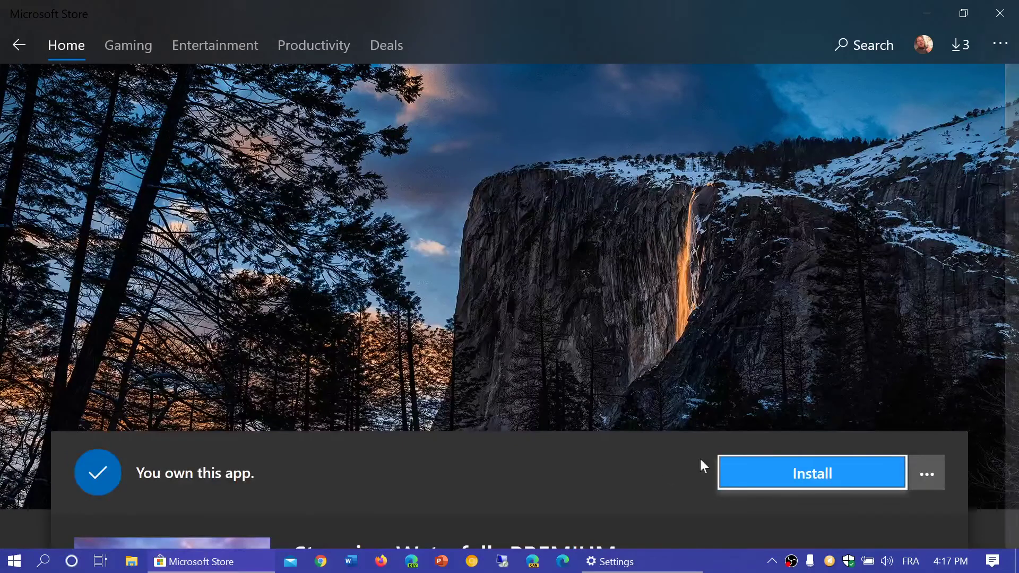
click(862, 477)
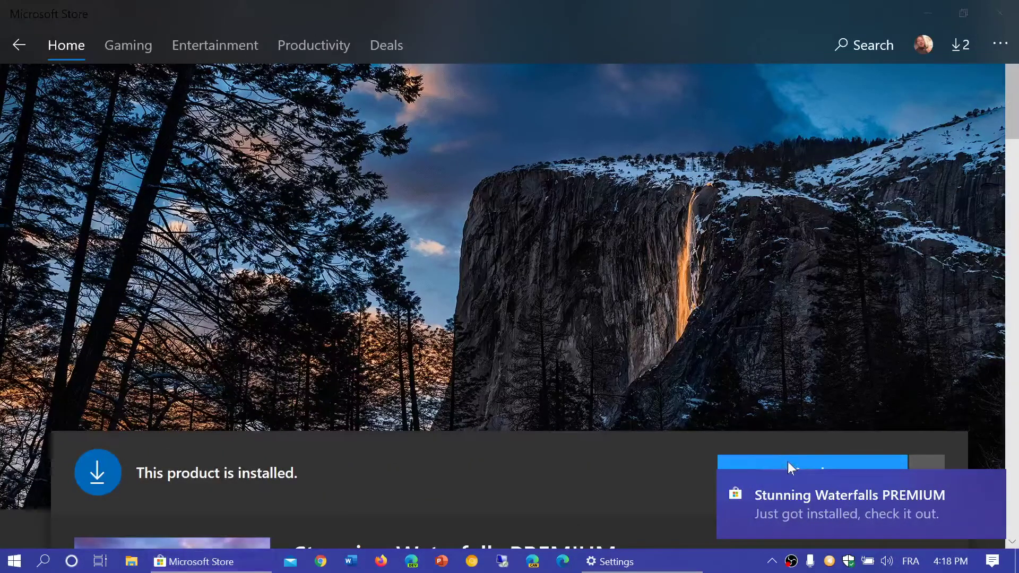
click(1001, 14)
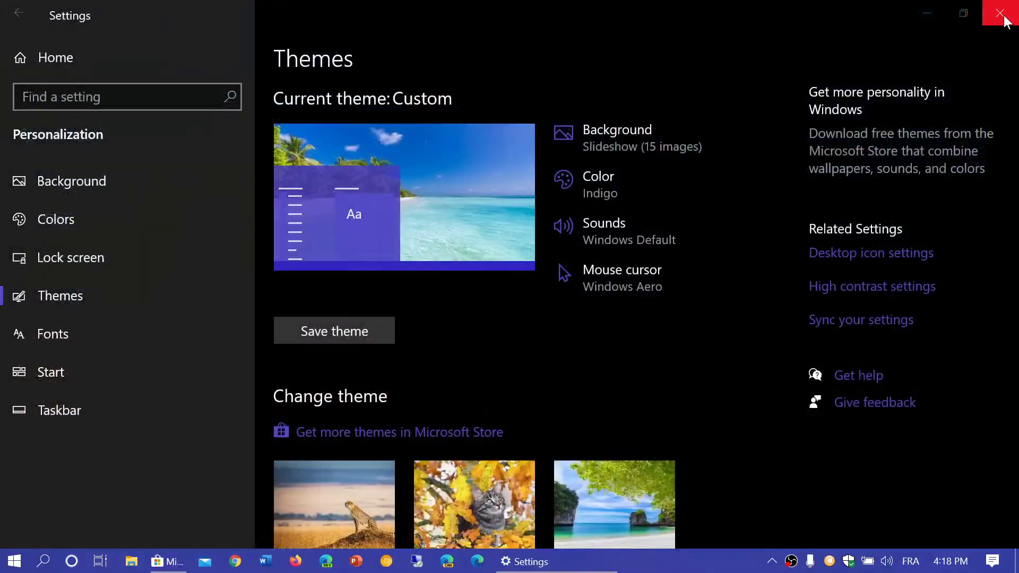
Apply the Stunning Waterfalls PREMIUM theme from the installed themes and close Settings to show the desktop.
scroll(607, 398, down, 4)
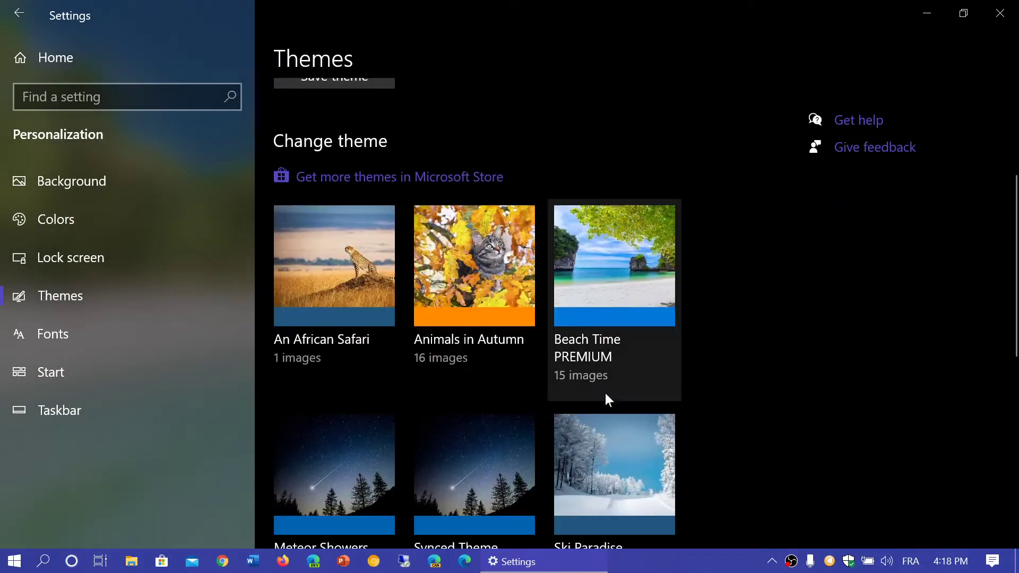
scroll(743, 409, down, 1)
scroll(742, 409, down, 1)
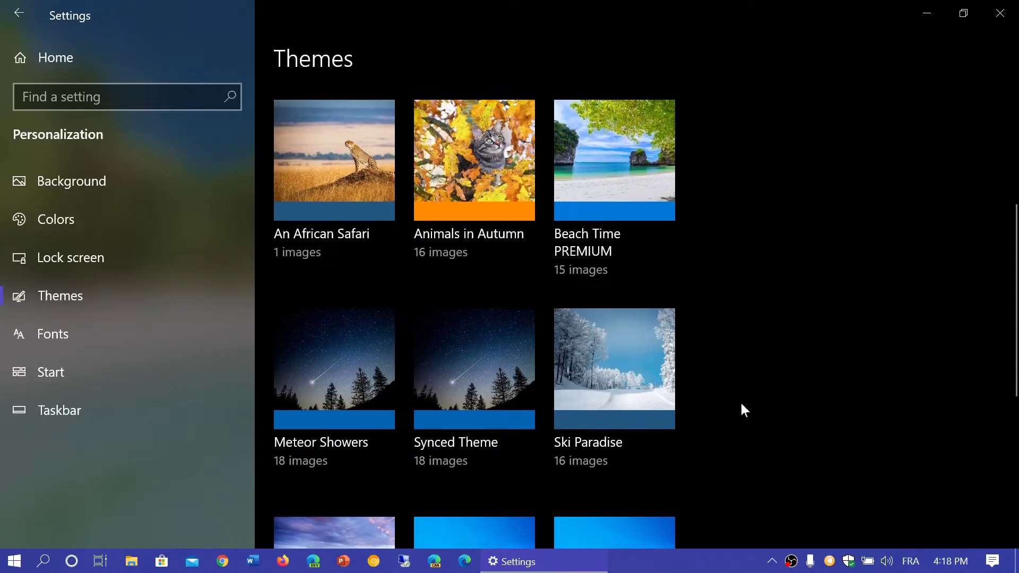
scroll(741, 409, down, 3)
scroll(743, 408, down, 4)
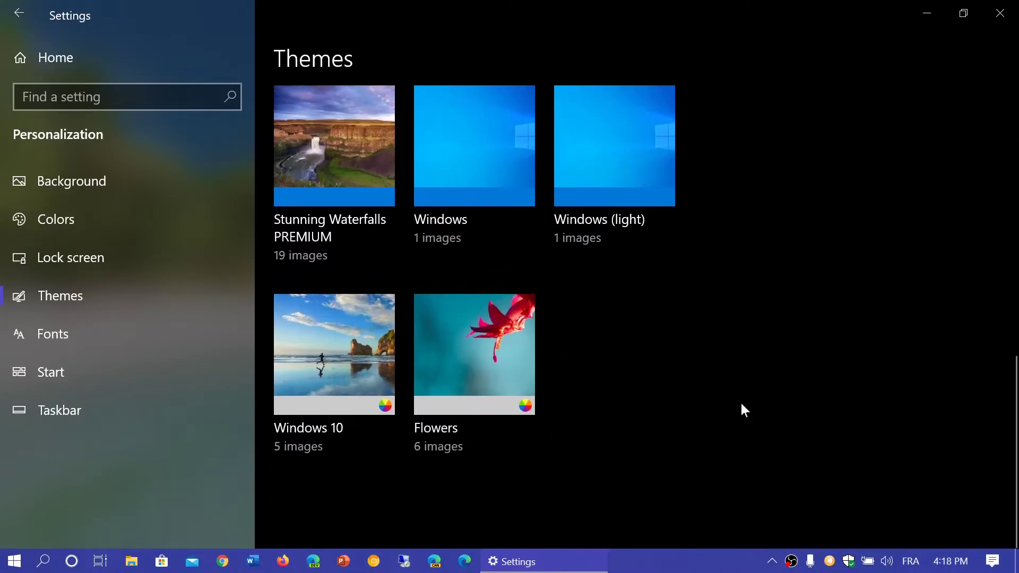
scroll(743, 408, up, 3)
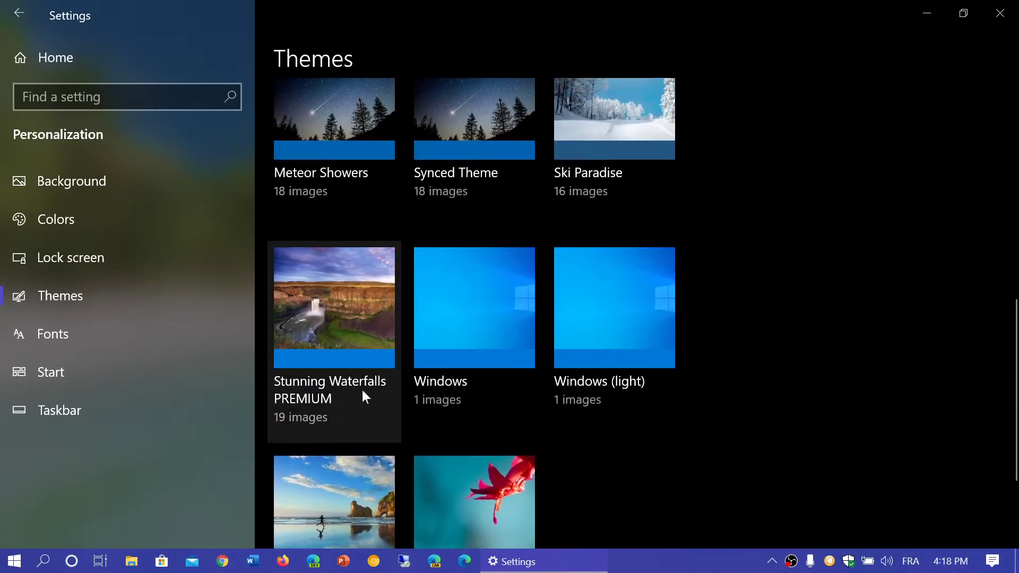
click(314, 316)
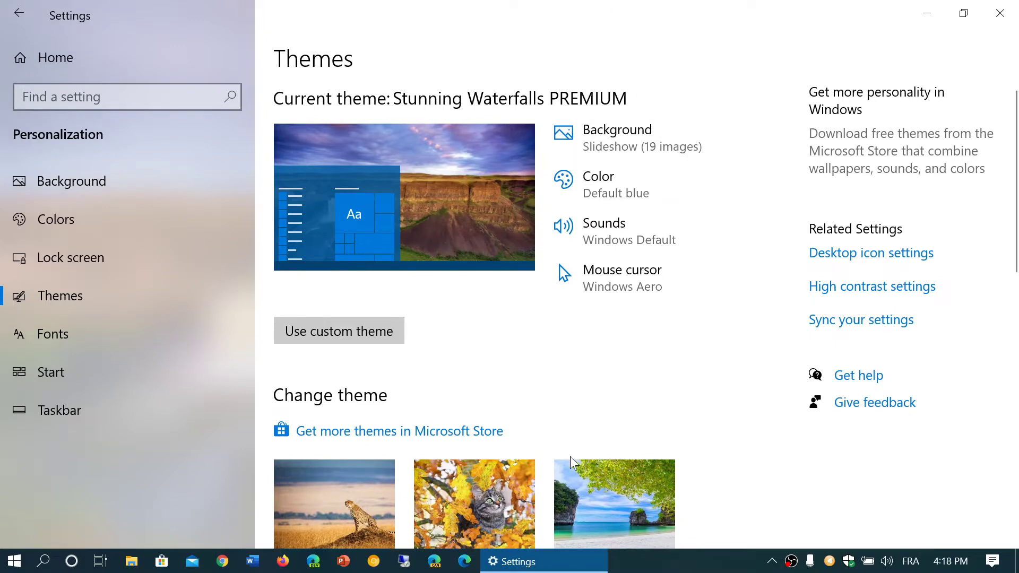
click(999, 13)
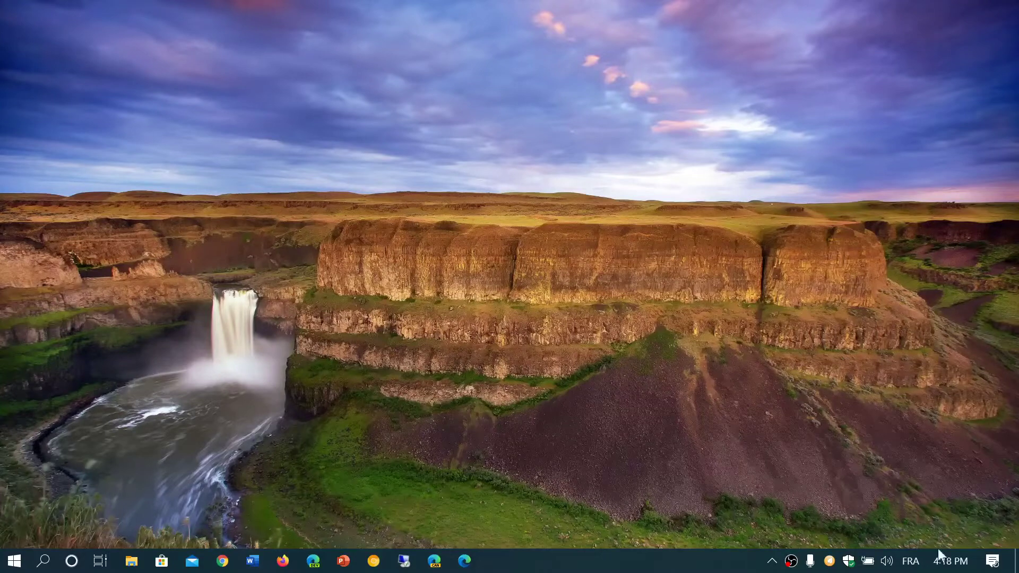
Reopen the Themes page in Personalization, check the current theme's background slideshow options, and return to the theme overview.
click(12, 562)
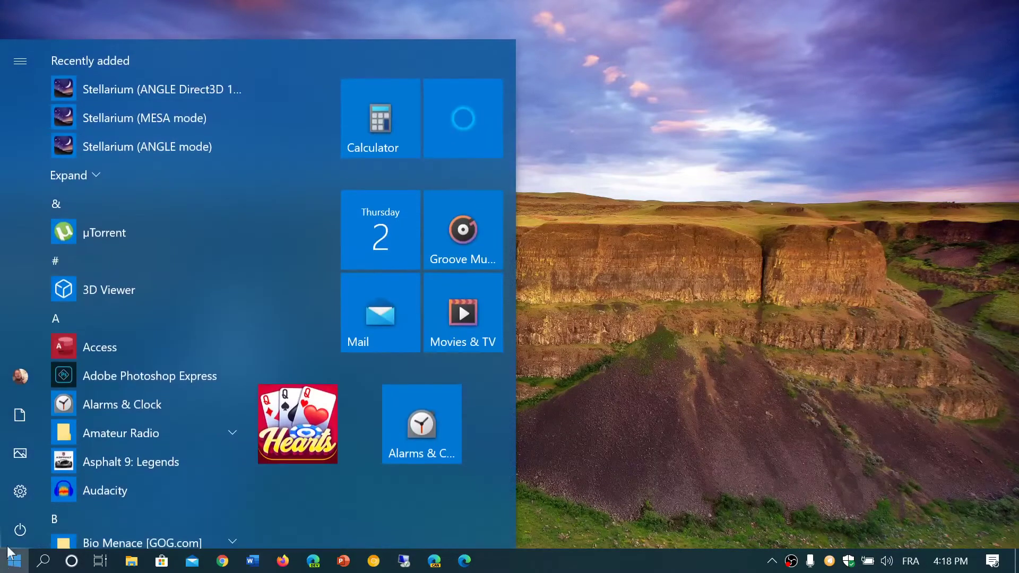
click(23, 495)
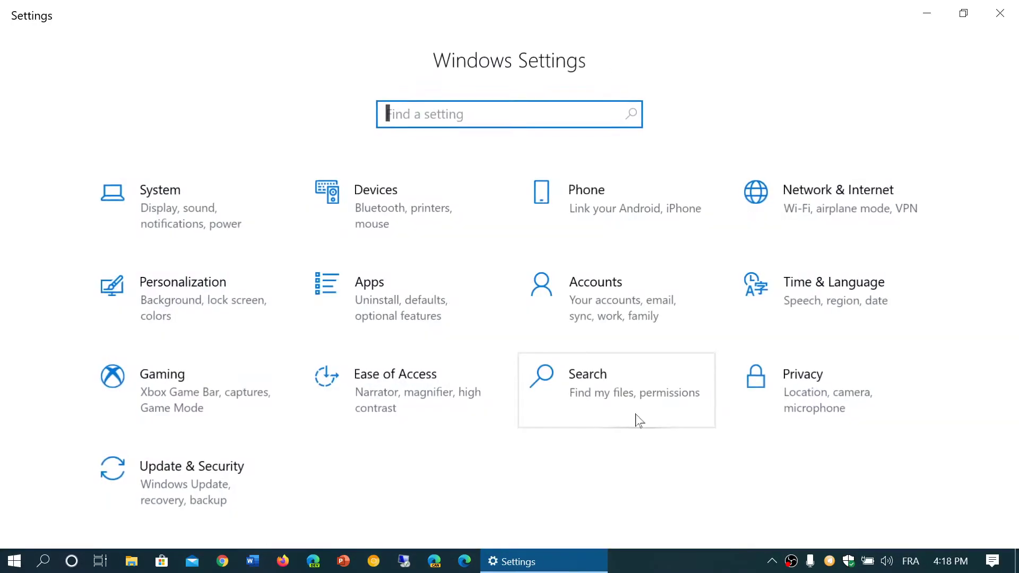
click(180, 305)
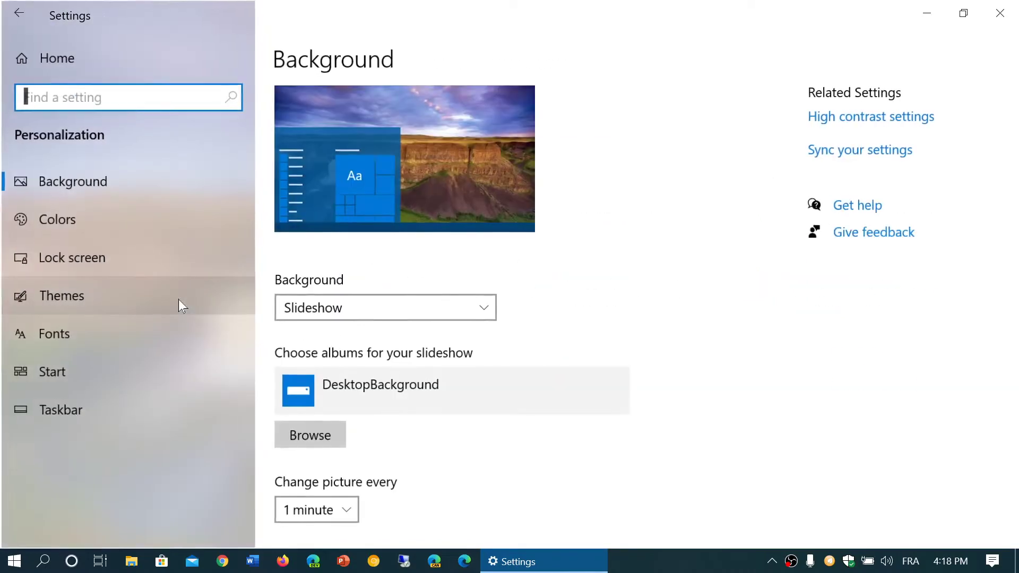
click(104, 299)
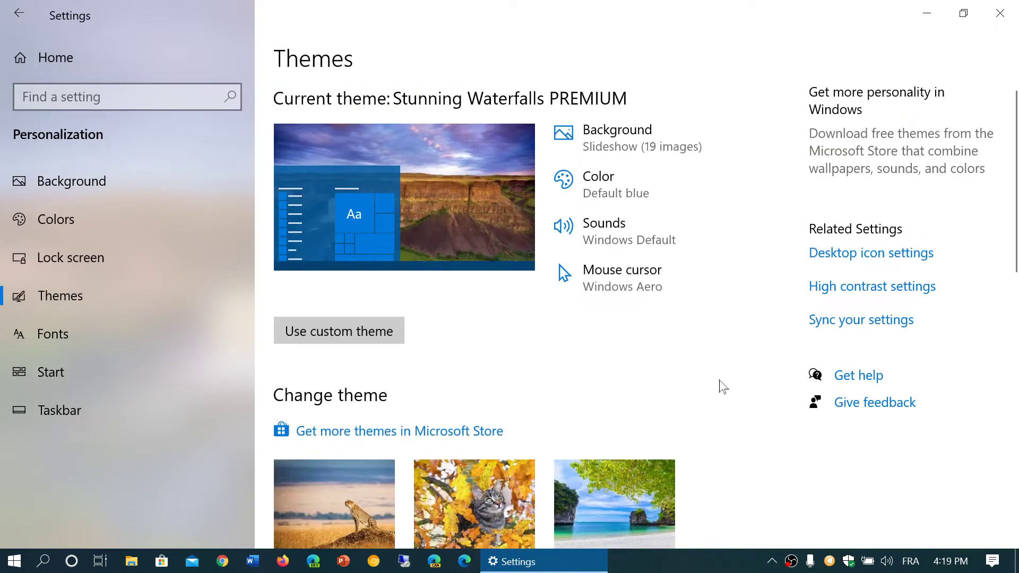
click(656, 133)
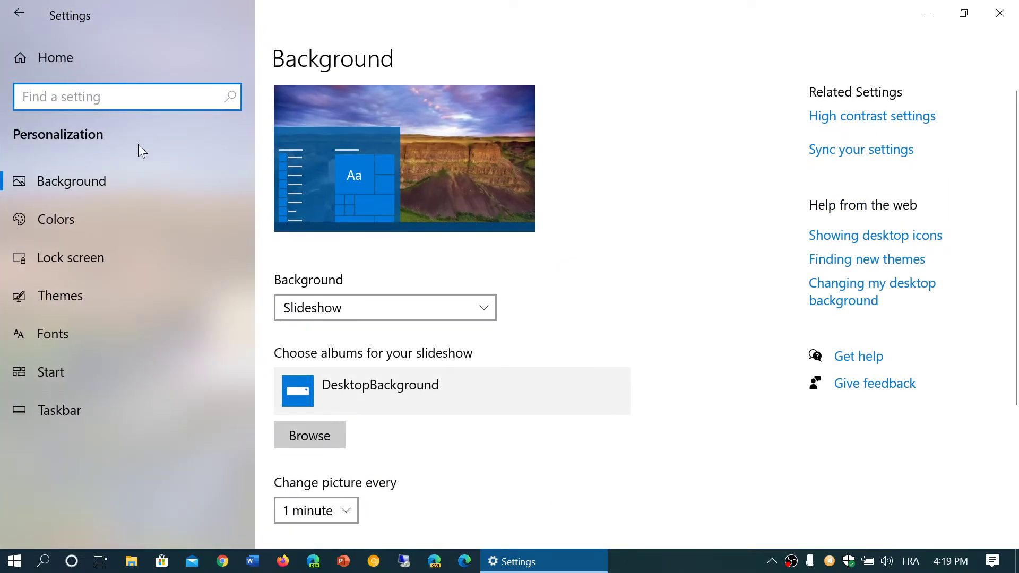
click(11, 12)
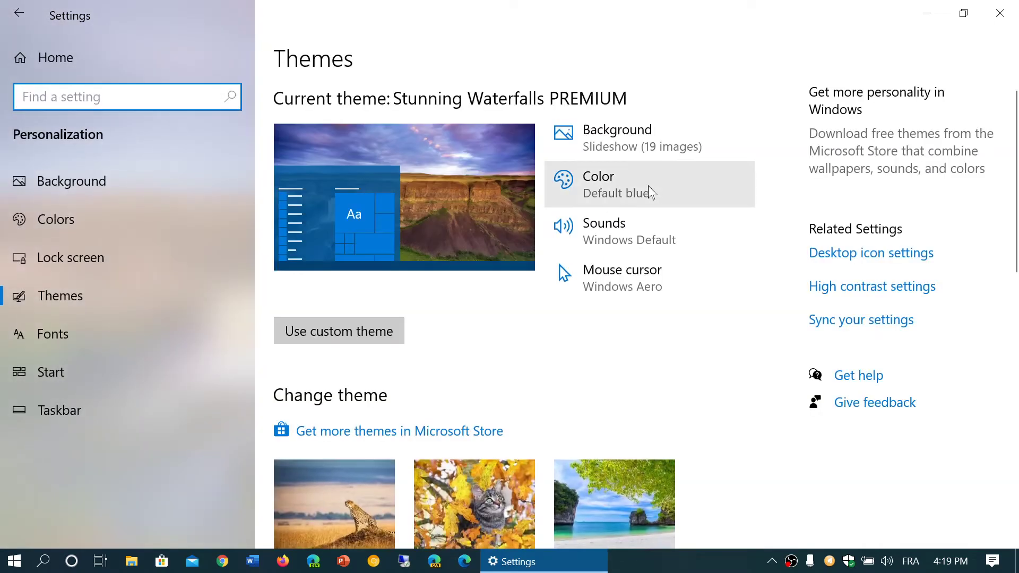
Look through the theme's color options and set the default app mode to Dark.
click(647, 186)
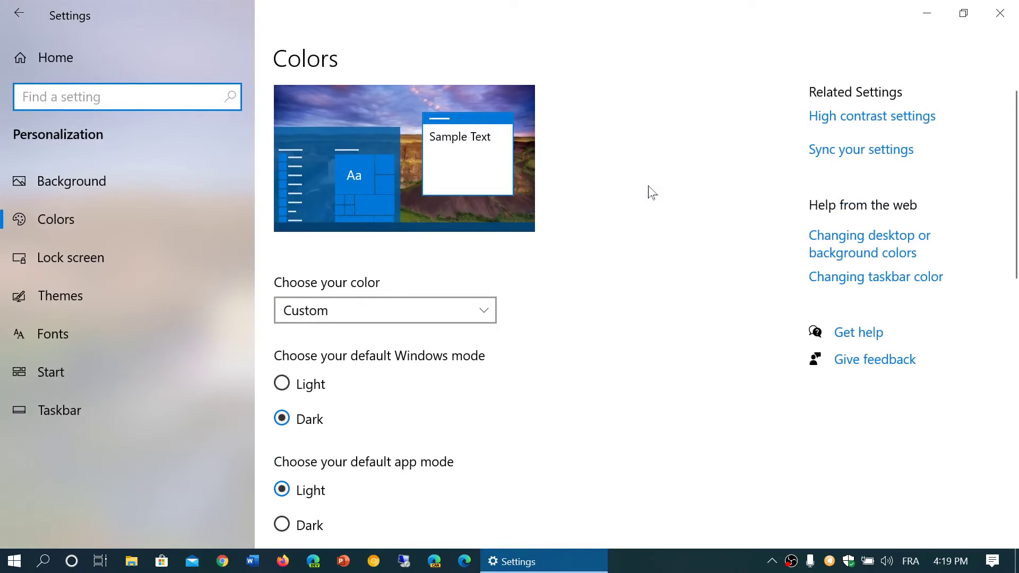
scroll(554, 372, down, 3)
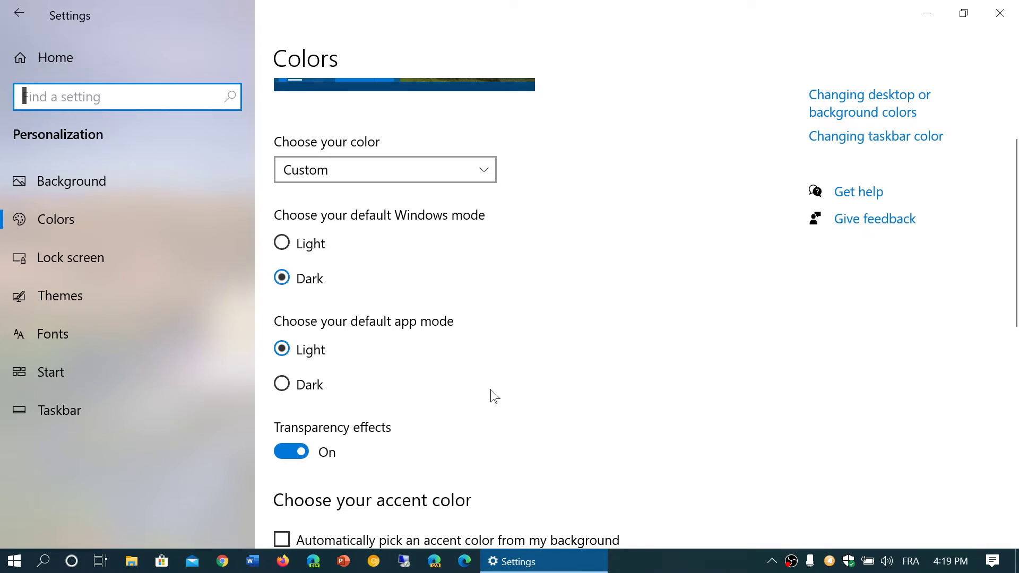
scroll(491, 395, down, 3)
scroll(556, 398, down, 8)
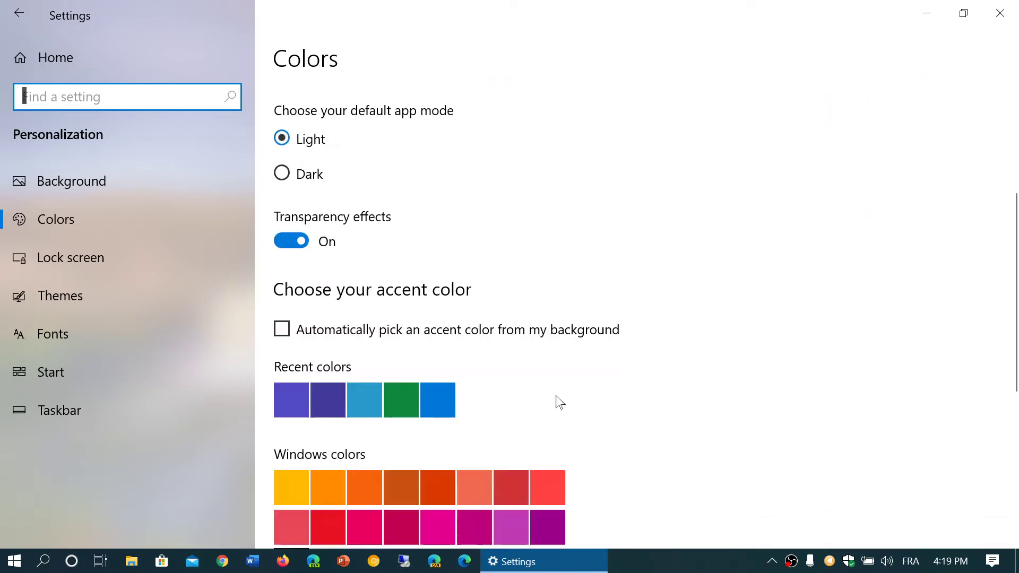
scroll(556, 397, up, 11)
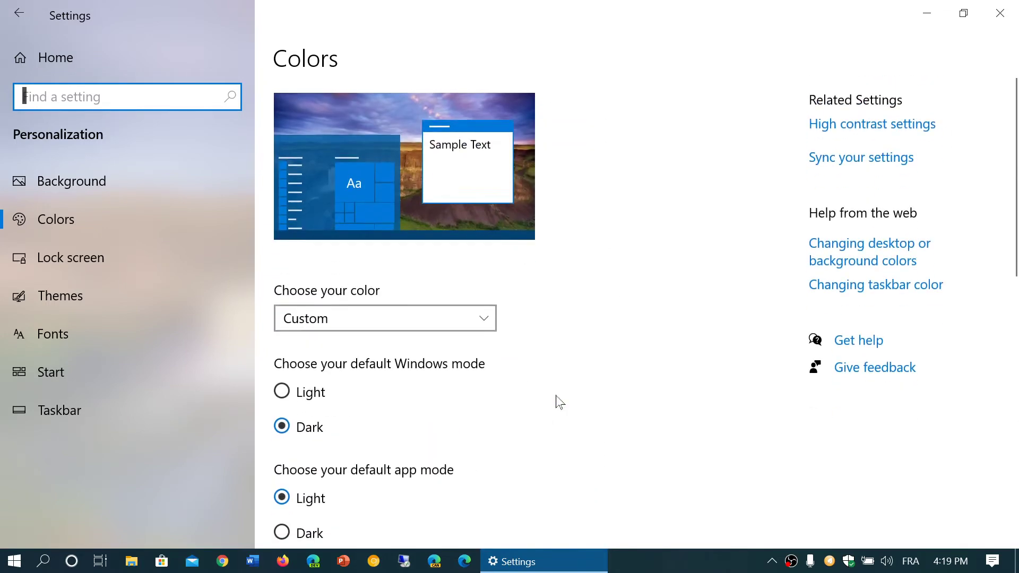
click(282, 525)
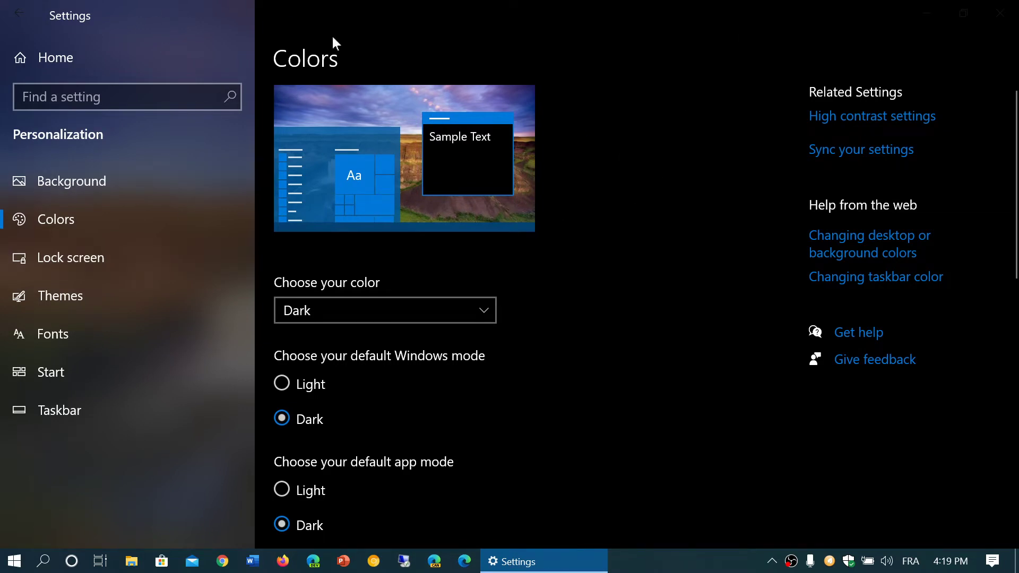
Return to the Themes page, review the theme's sound scheme and its program events, and close the Sound dialog without changes.
click(50, 295)
click(614, 233)
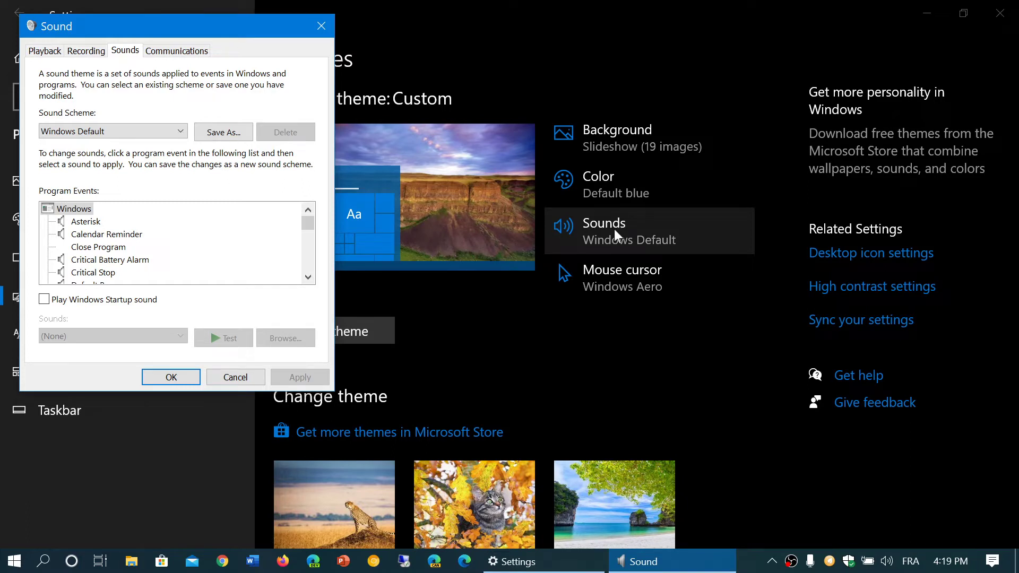
scroll(195, 252, down, 3)
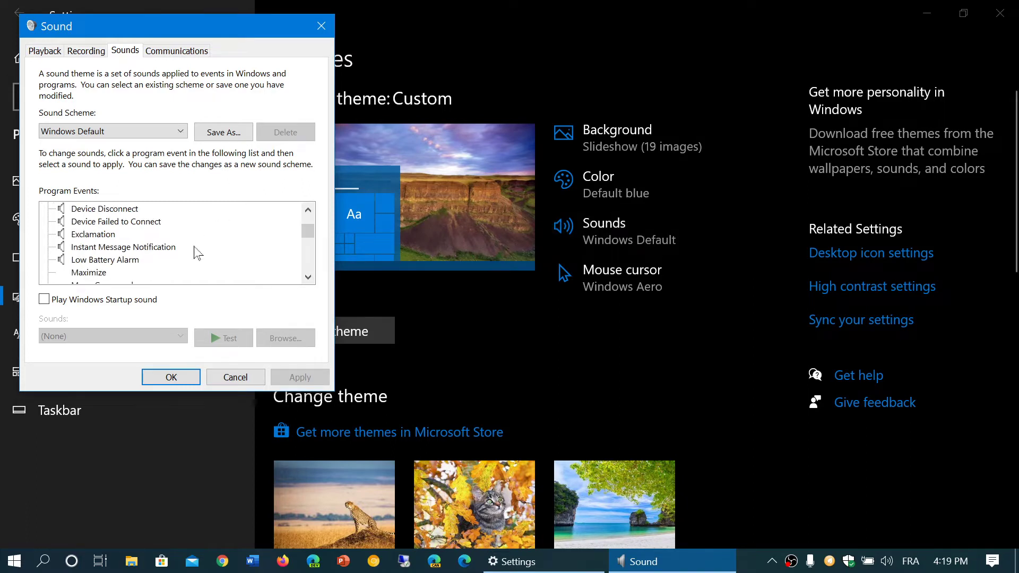
click(321, 25)
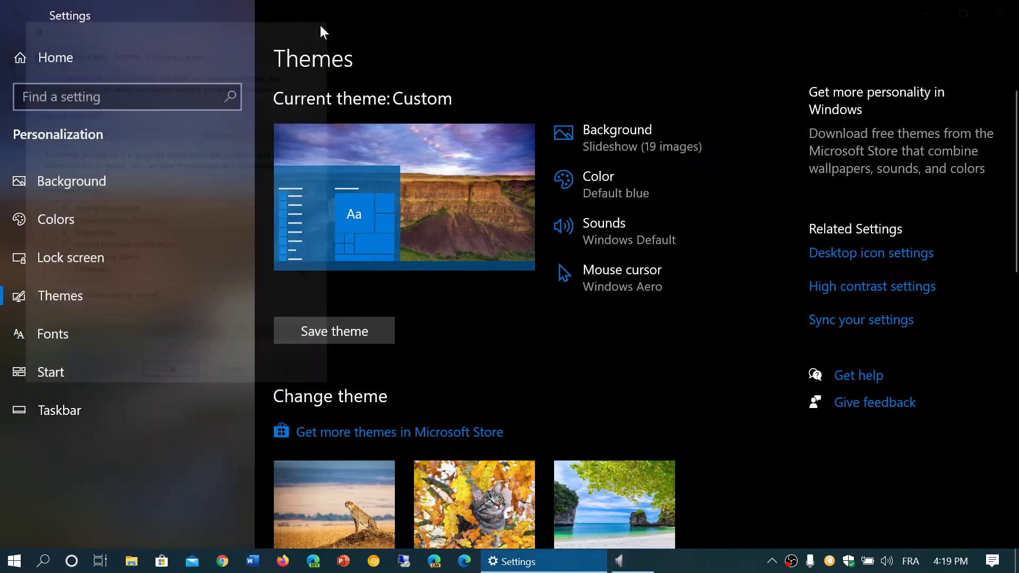
Review the theme's mouse pointers without changing them, and look at the prompt for saving the theme, dismissing it without entering a name.
click(635, 287)
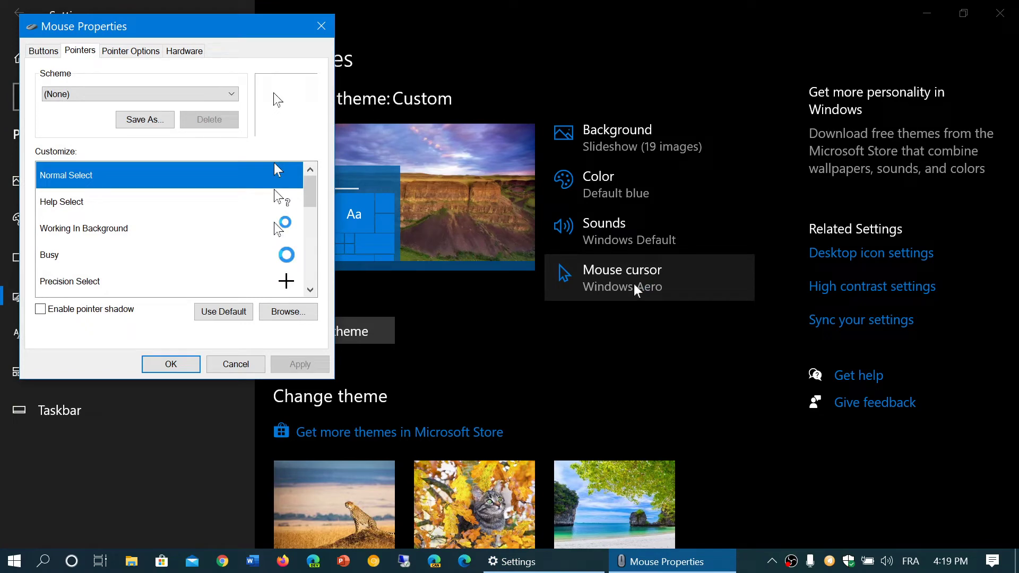
scroll(141, 196, down, 2)
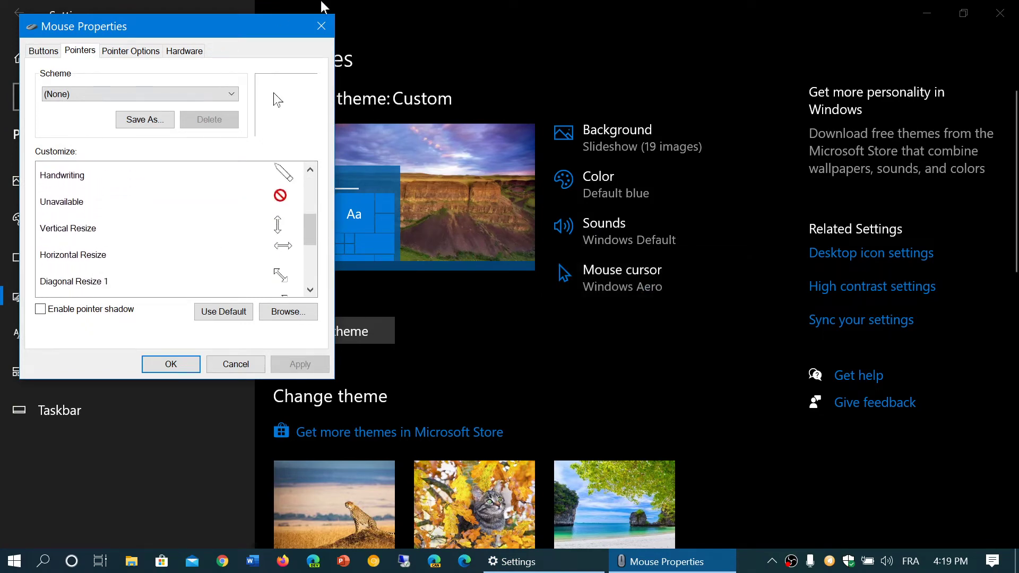
click(321, 26)
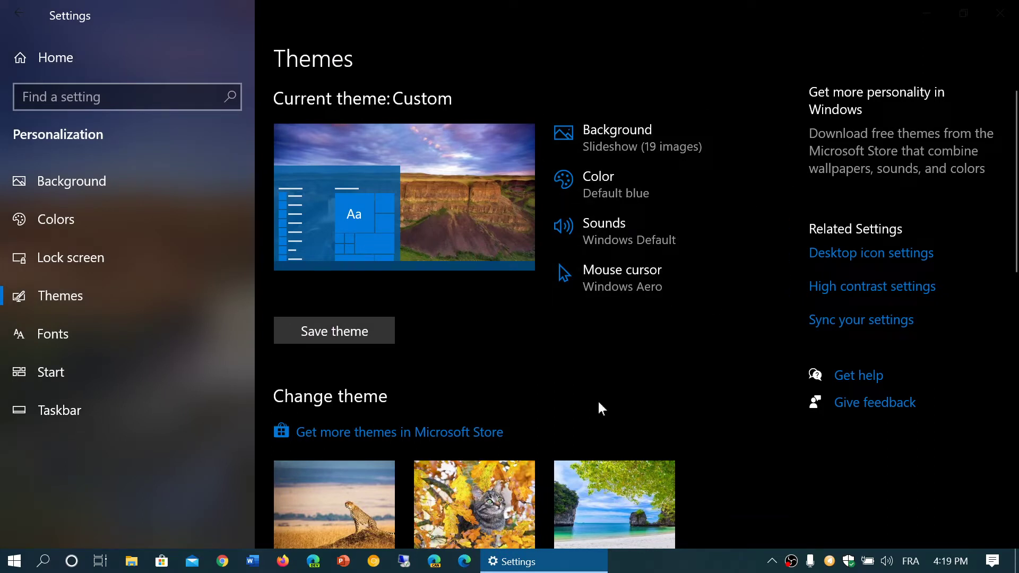
click(342, 334)
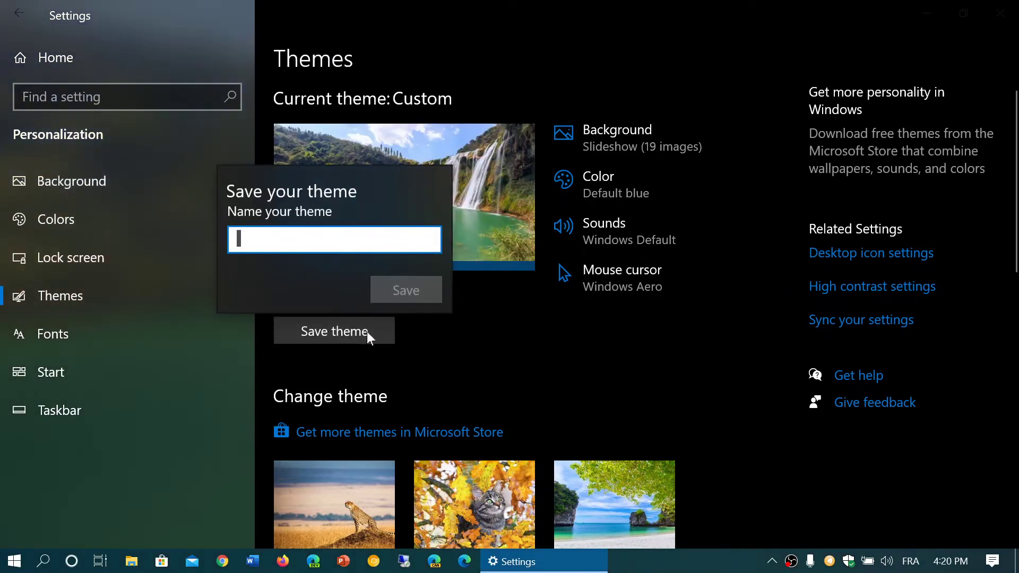
click(476, 337)
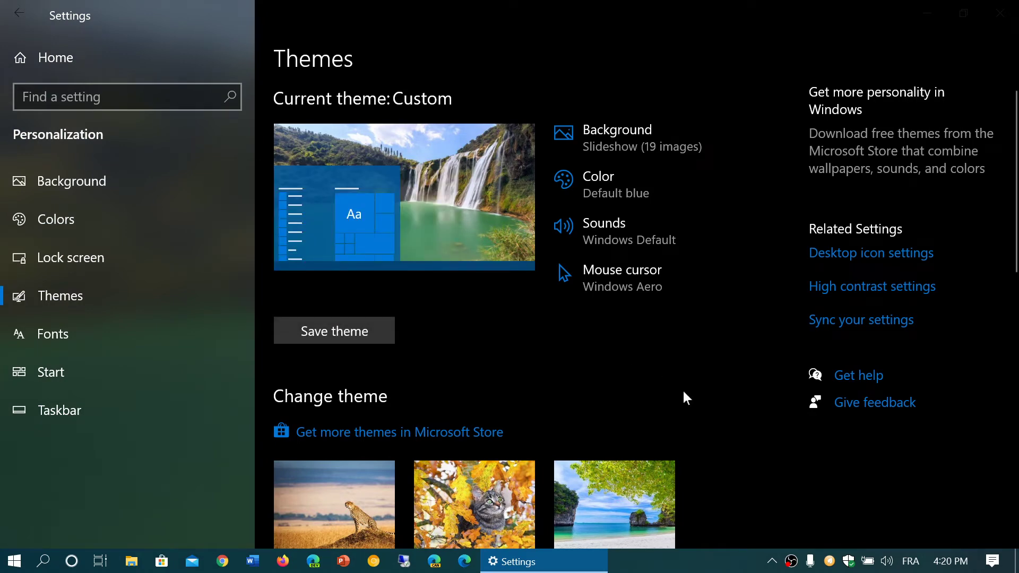
Look through the installed themes and delete Synced Theme.
scroll(684, 393, down, 5)
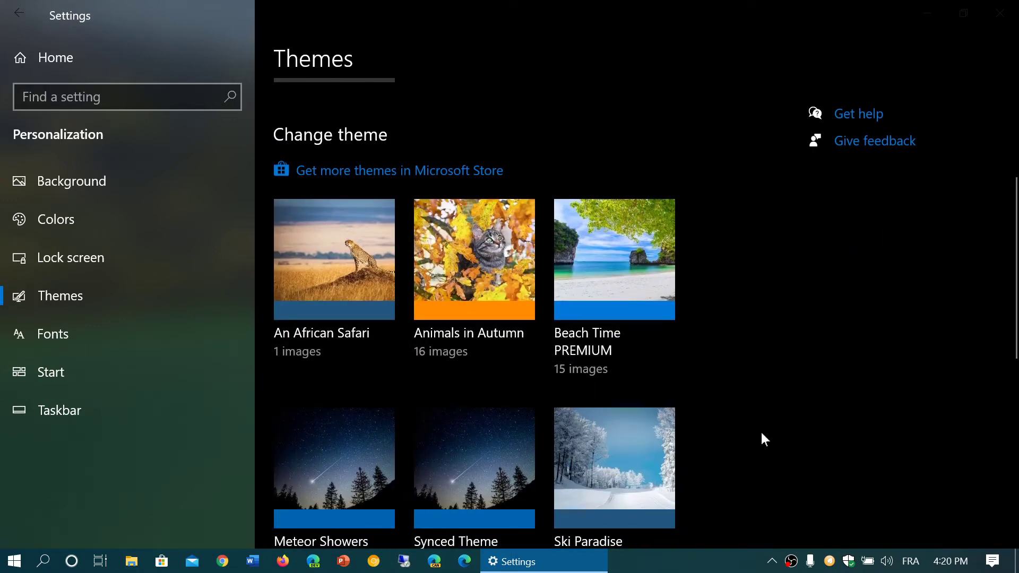
scroll(762, 433, down, 5)
scroll(761, 433, down, 4)
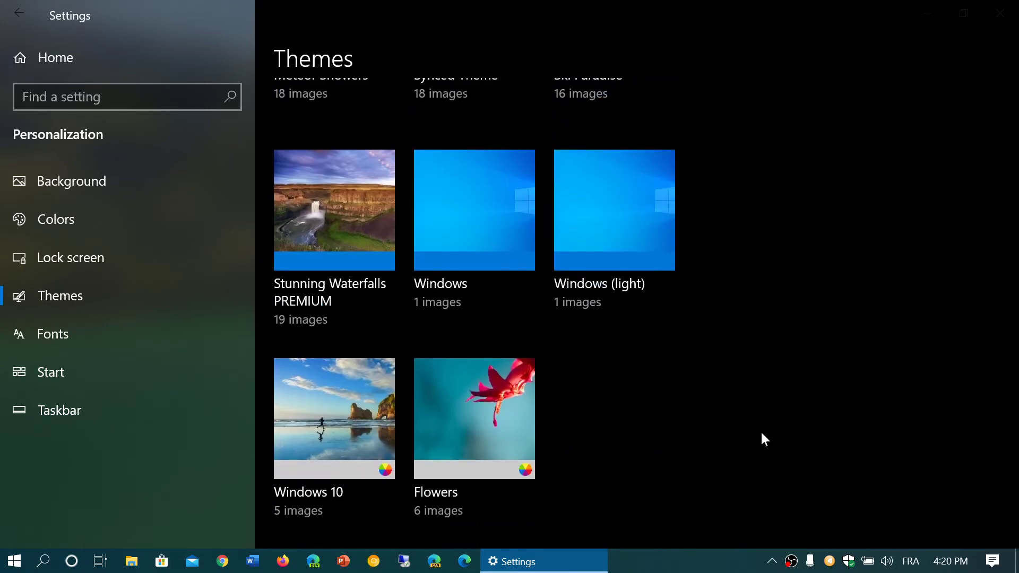
scroll(760, 433, up, 4)
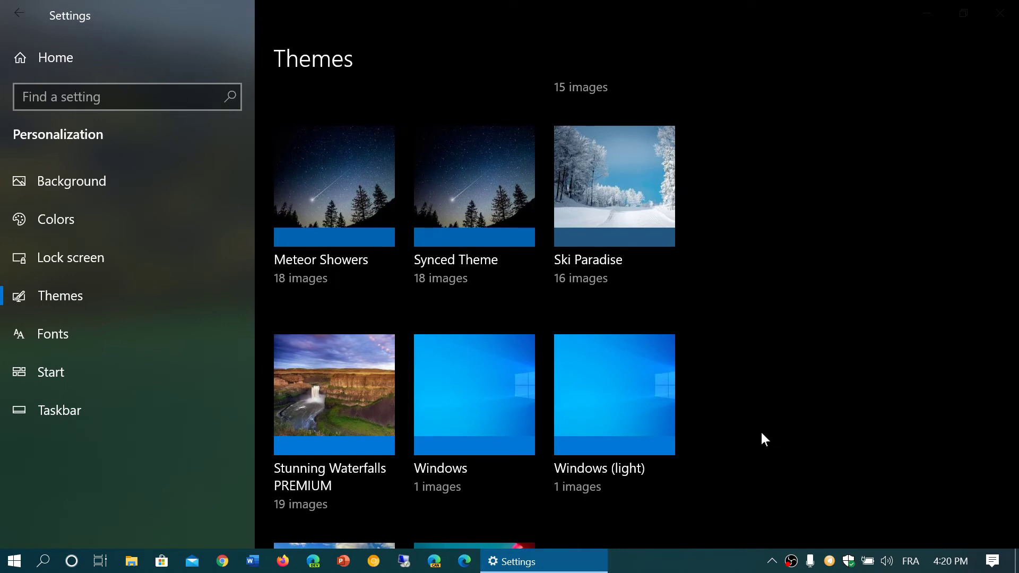
scroll(761, 433, up, 2)
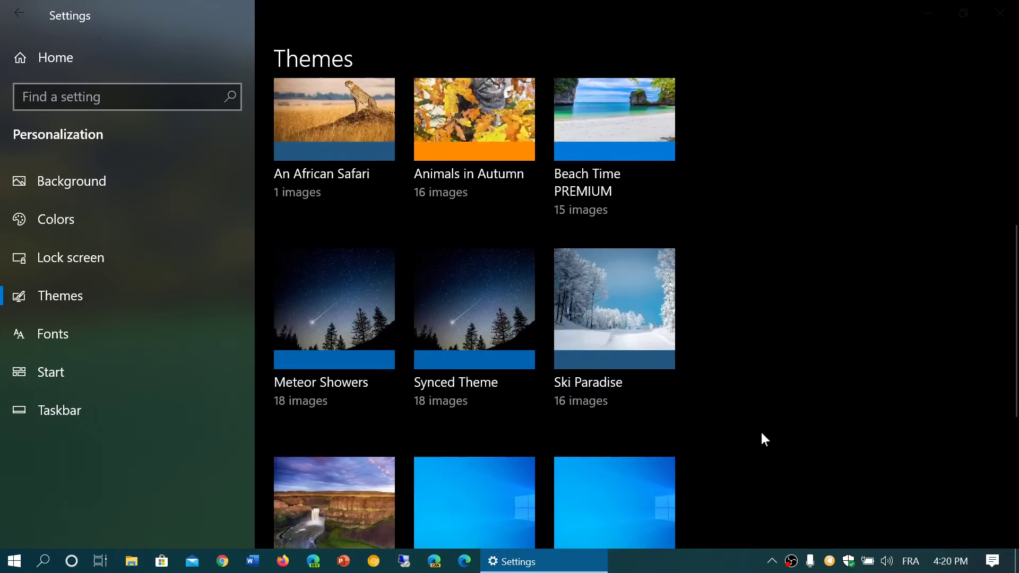
right_click(449, 307)
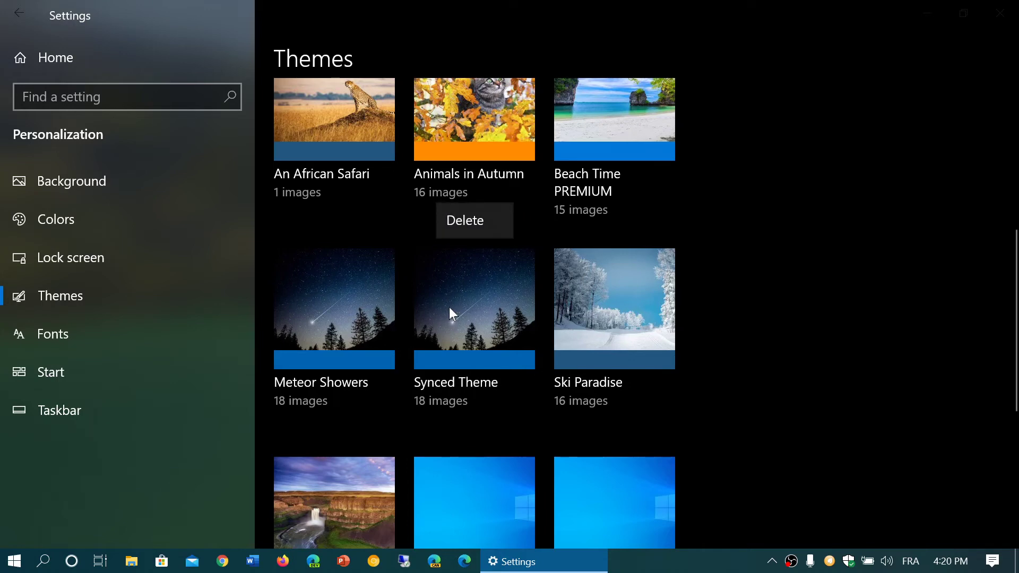
click(472, 222)
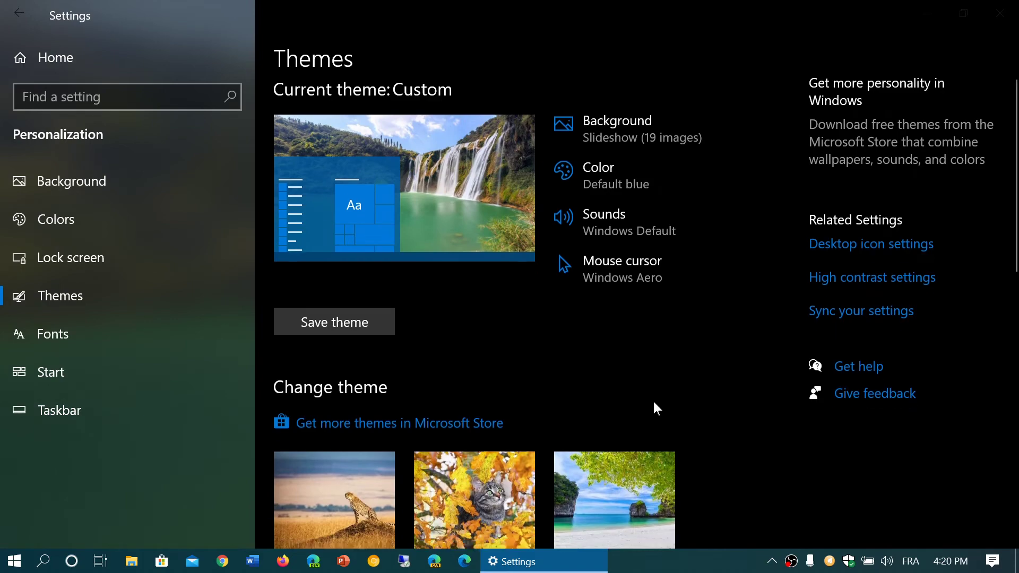
Delete the Ski Paradise theme from the installed themes.
scroll(653, 403, down, 4)
scroll(710, 452, down, 3)
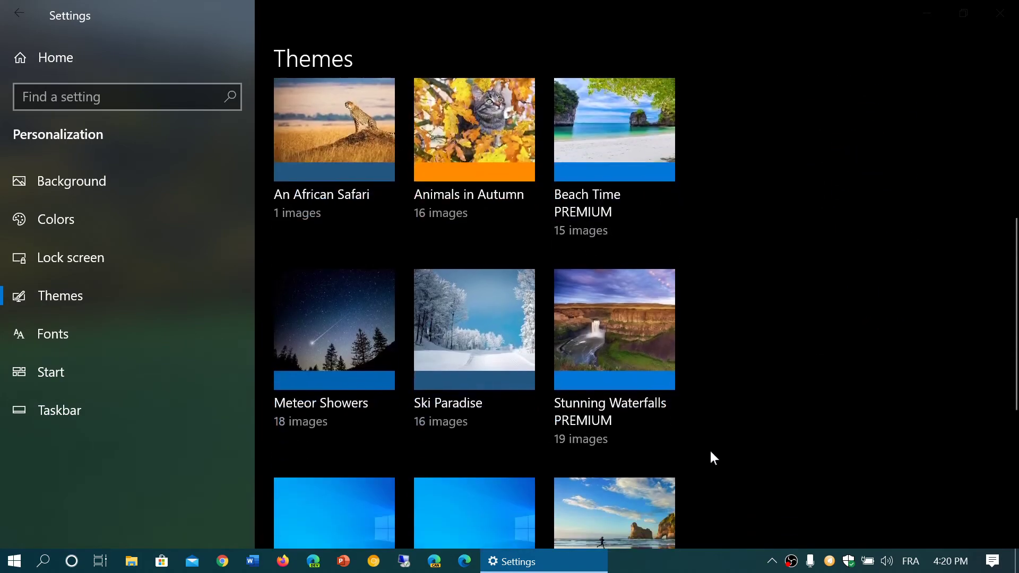
scroll(710, 452, down, 3)
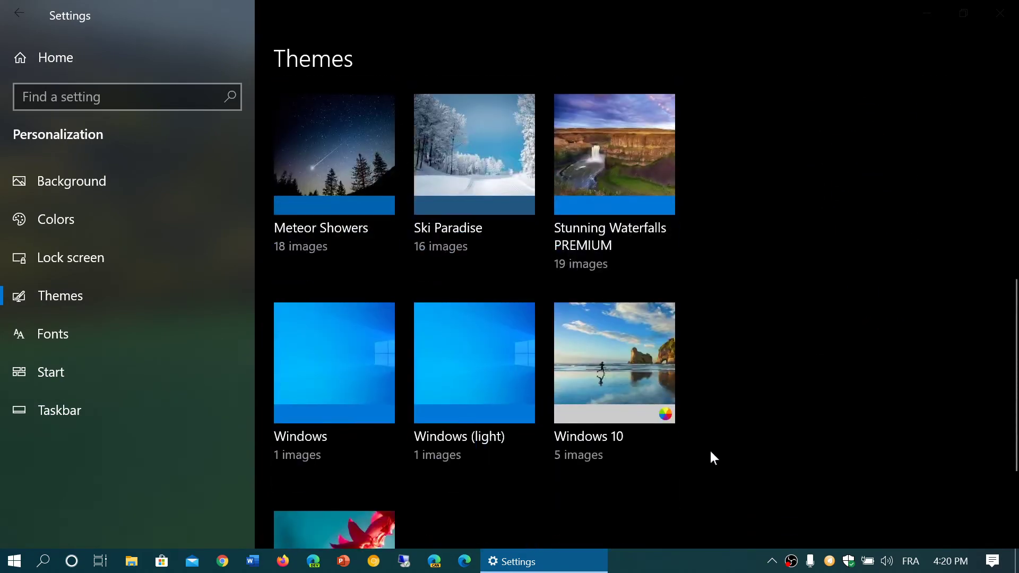
scroll(710, 452, up, 2)
right_click(436, 287)
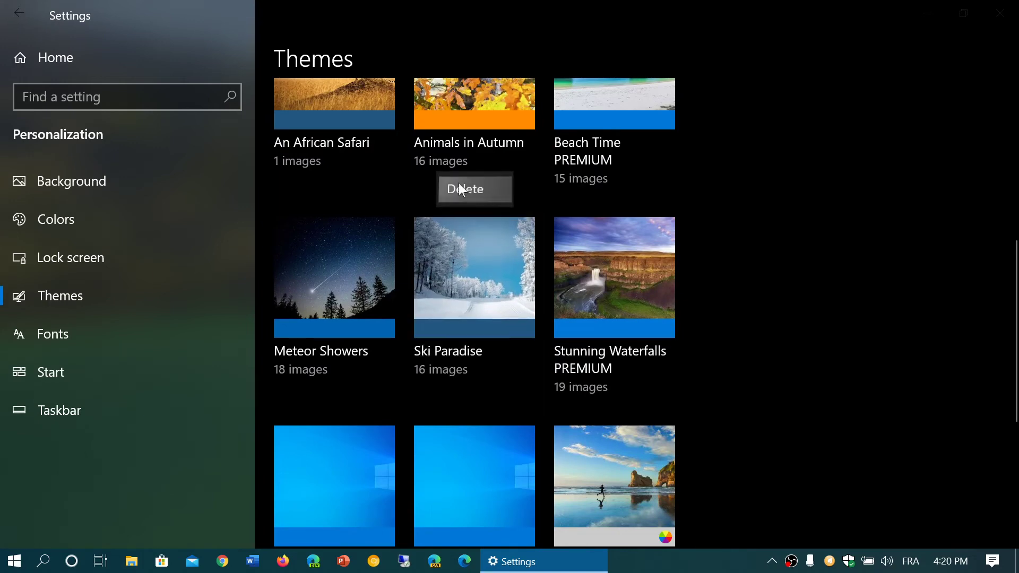
click(459, 183)
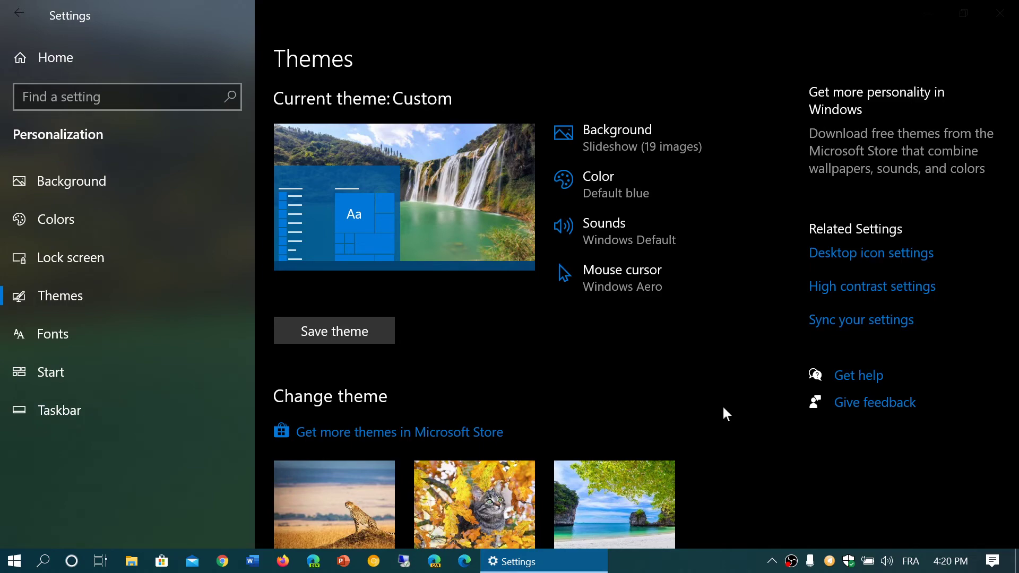
Look over the remaining installed themes and close Settings to show the desktop.
scroll(723, 408, down, 10)
scroll(723, 408, up, 10)
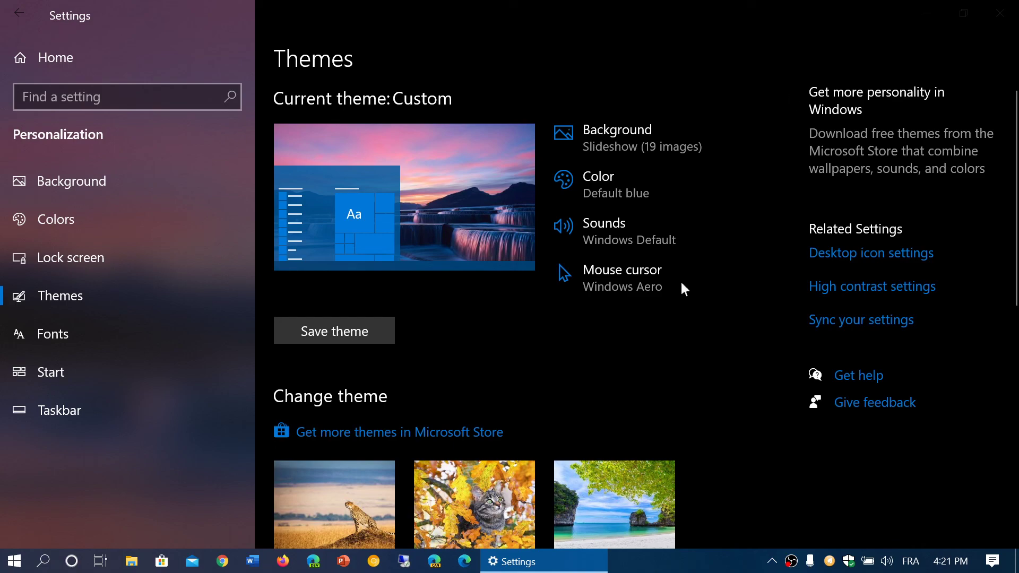
click(999, 13)
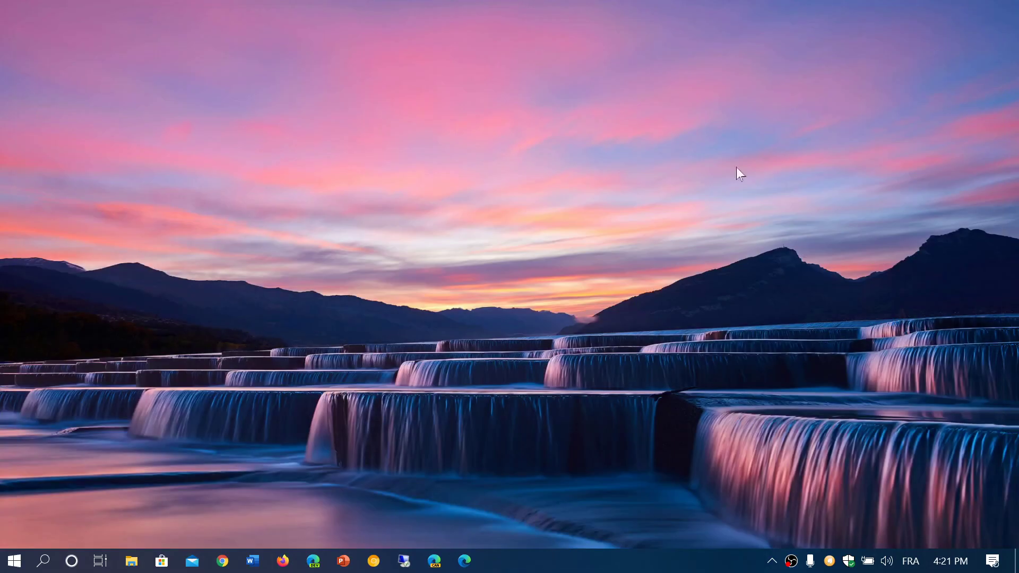